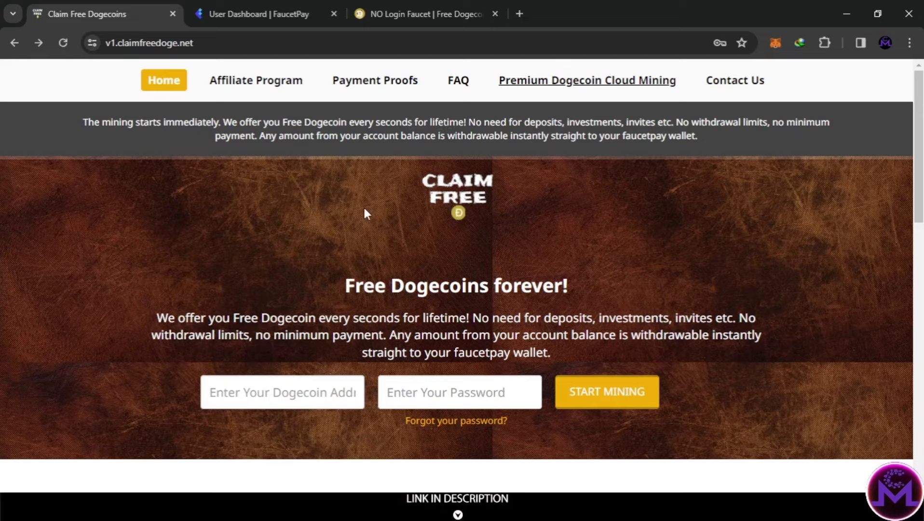
pyautogui.scroll(-1, 364, 211)
pyautogui.scroll(-3, 189, 197)
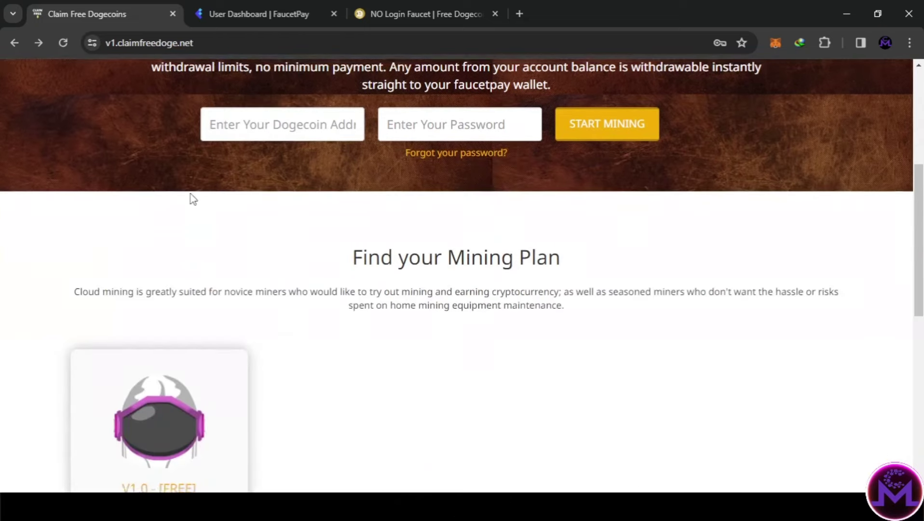
pyautogui.scroll(-2, 195, 200)
pyautogui.scroll(-1, 198, 202)
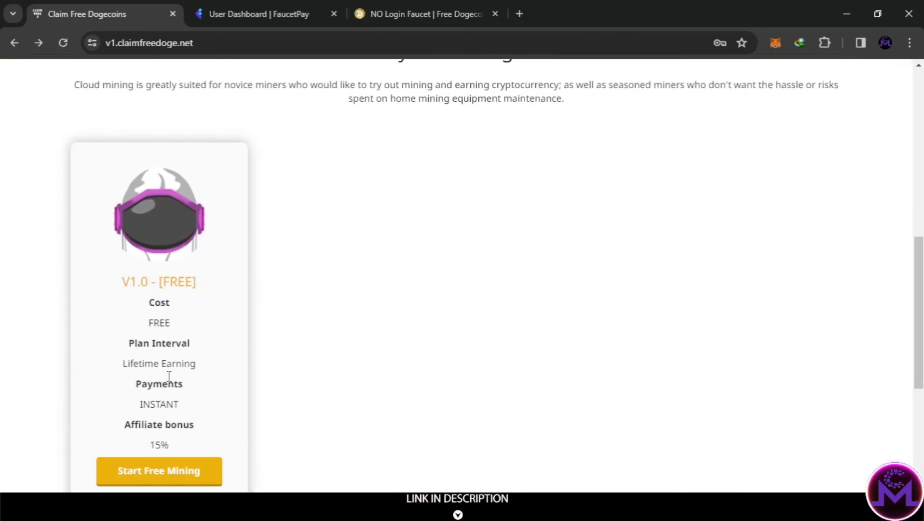
pyautogui.scroll(-1, 170, 335)
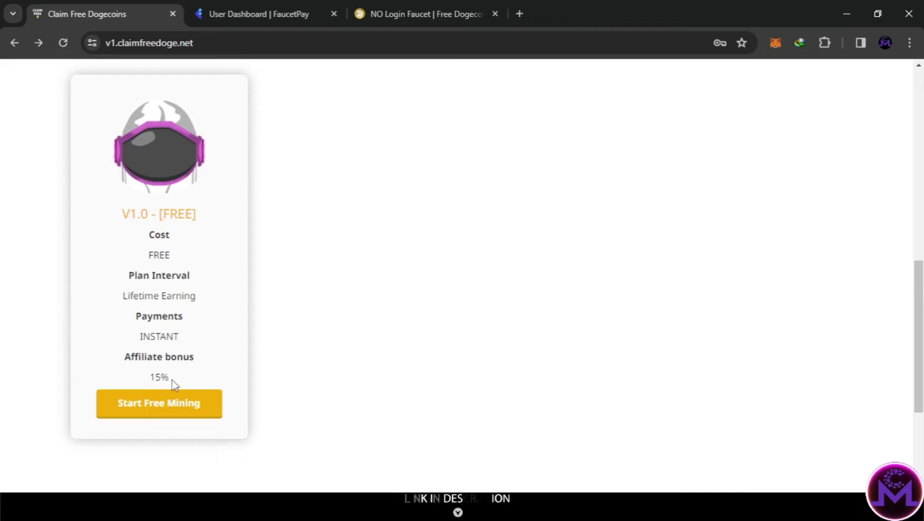
pyautogui.scroll(-3, 169, 371)
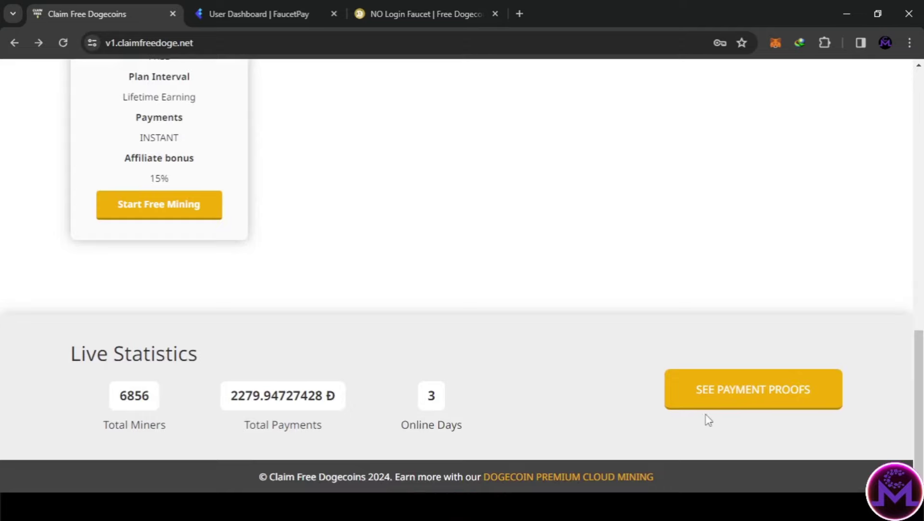
# View the site's payment proofs and return to the Claim Free Doge home page.
pyautogui.click(748, 395)
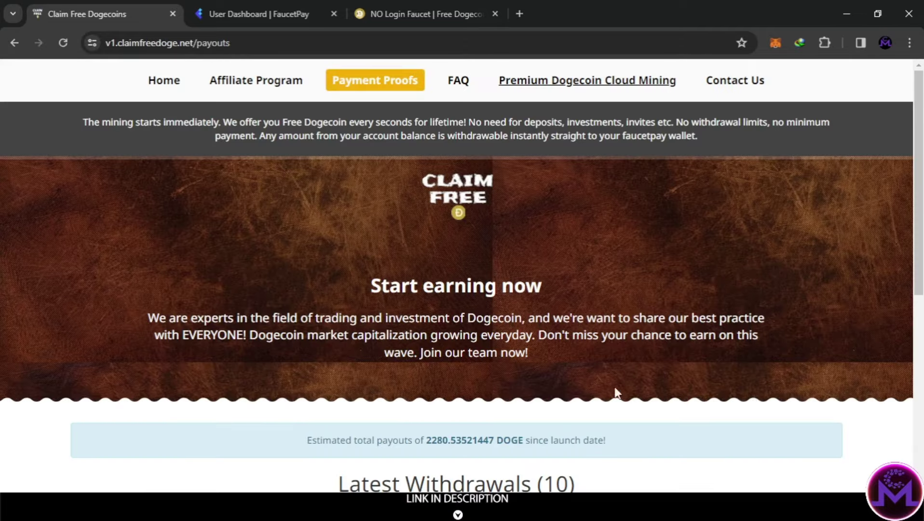
pyautogui.scroll(-4, 447, 353)
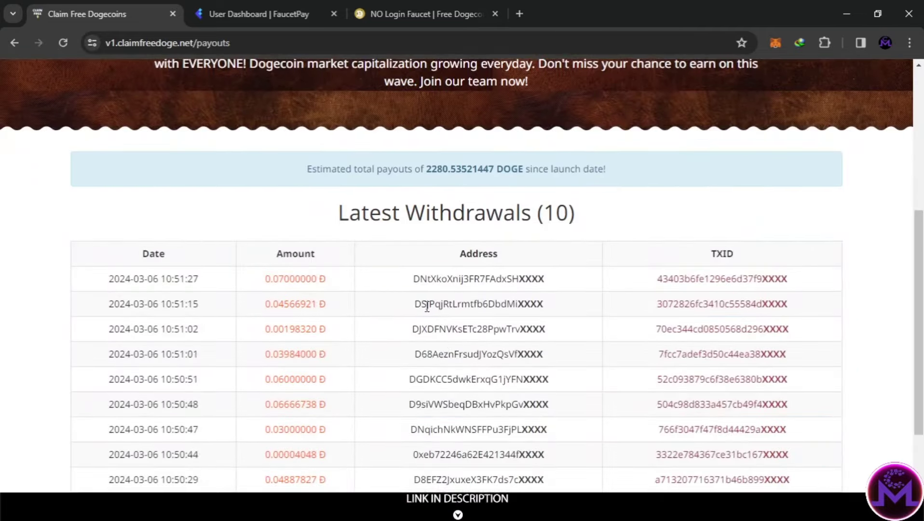
pyautogui.scroll(4, 427, 307)
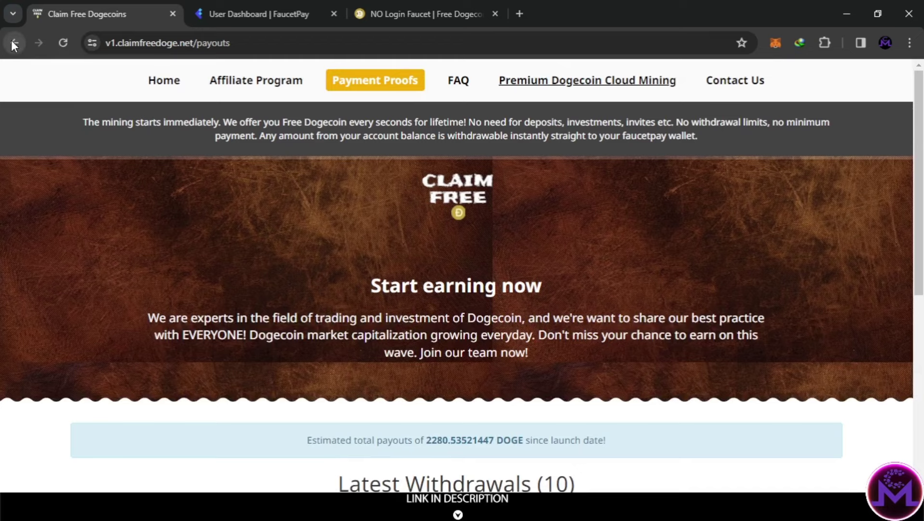
pyautogui.click(12, 43)
pyautogui.scroll(5, 461, 299)
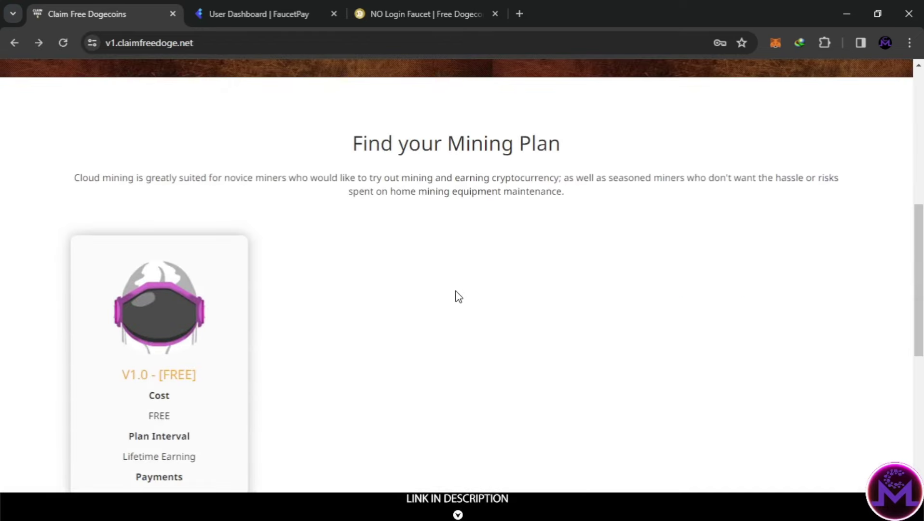
pyautogui.scroll(2, 457, 295)
pyautogui.scroll(3, 458, 293)
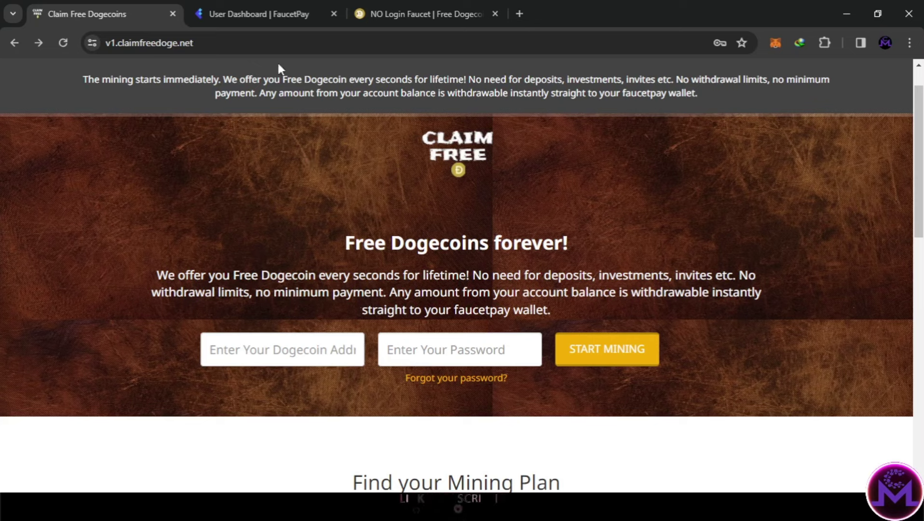
# Copy the Dogecoin deposit address from the FaucetPay wallet and return to Claim Free Doge.
pyautogui.click(258, 5)
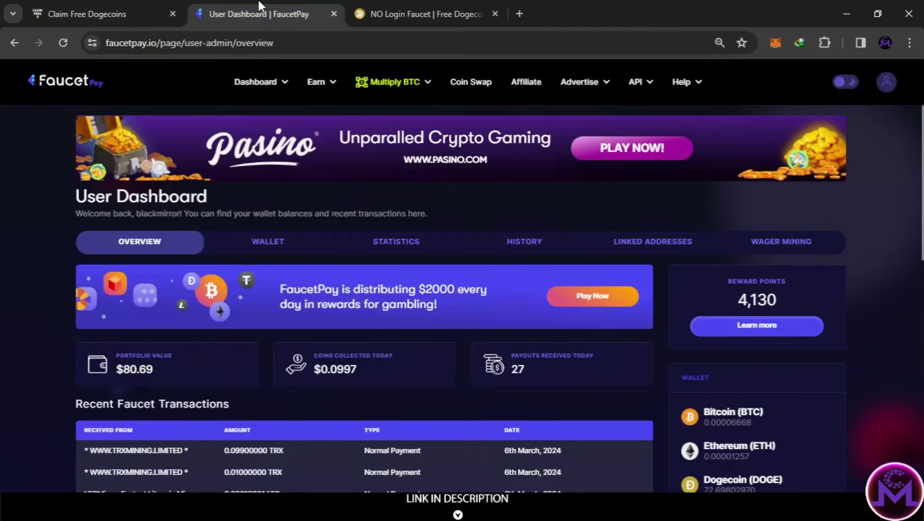
pyautogui.click(267, 243)
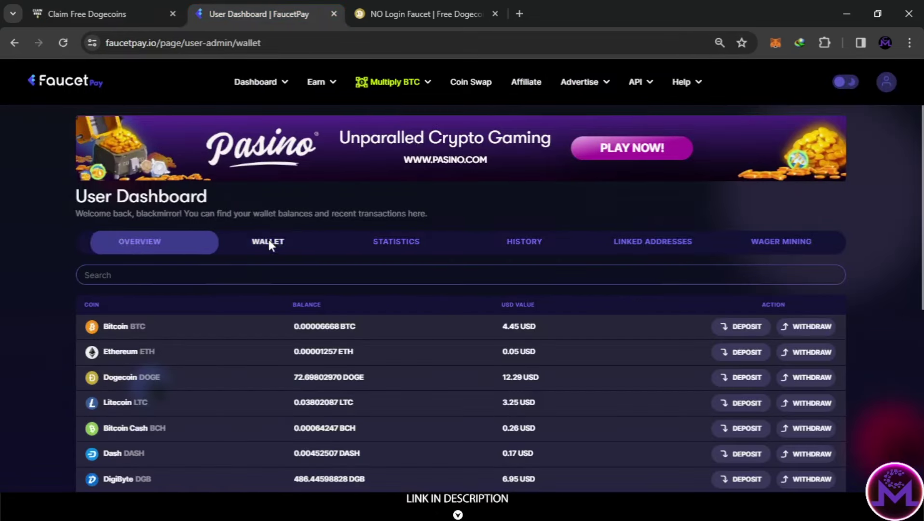
pyautogui.click(736, 379)
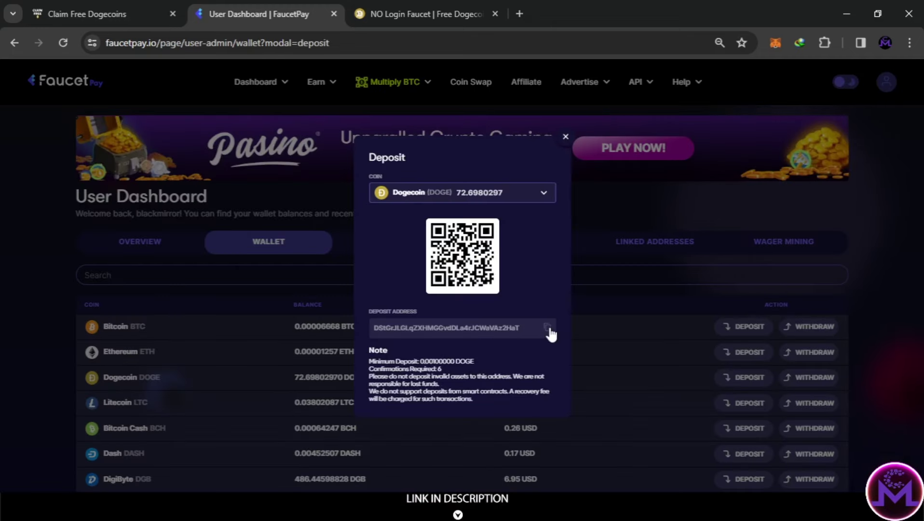
pyautogui.click(548, 328)
pyautogui.click(98, 3)
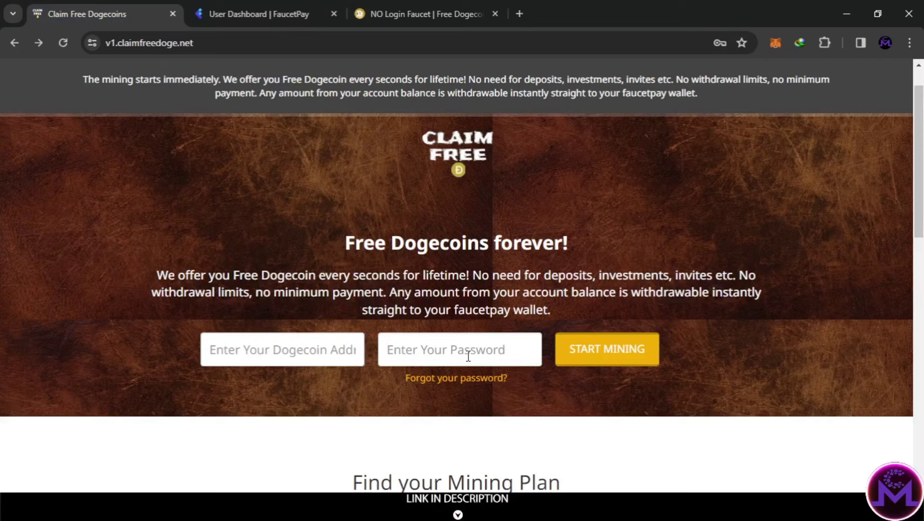
# Log in with the saved Dogecoin address and password via Chrome autofill and start mining.
pyautogui.click(296, 352)
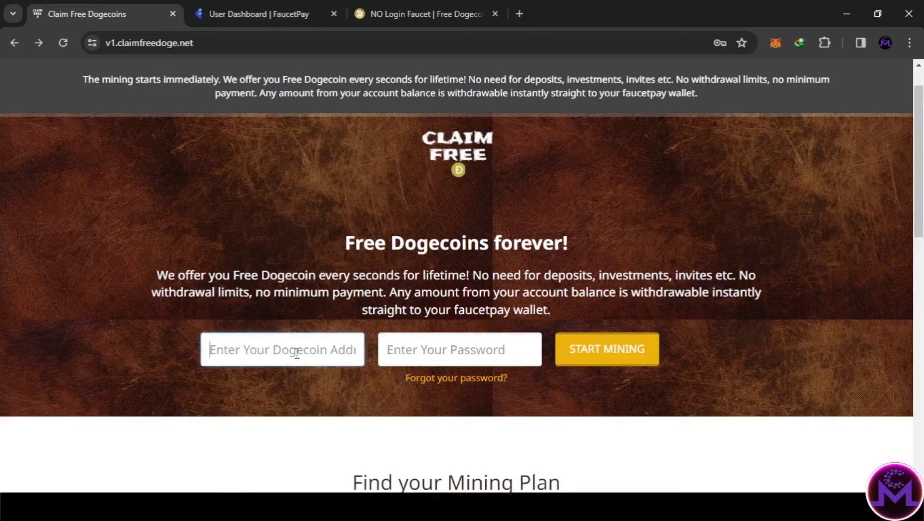
pyautogui.click(447, 358)
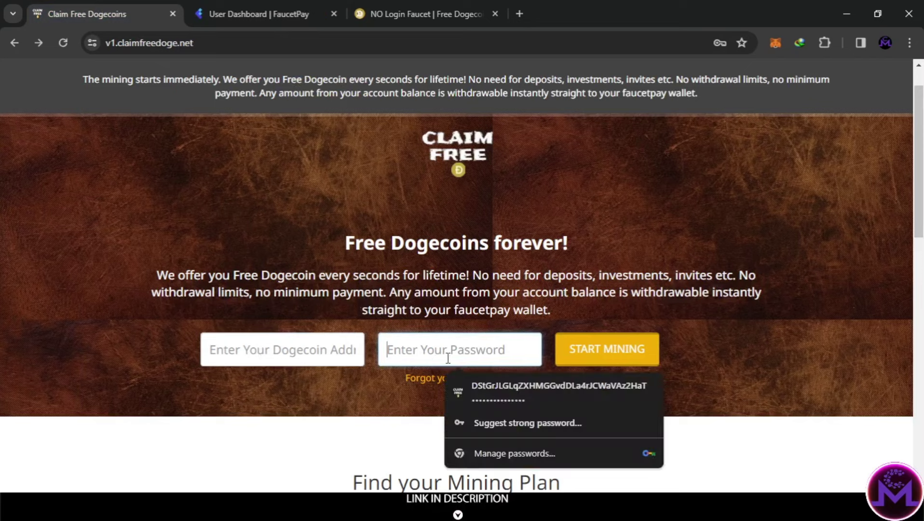
pyautogui.click(500, 386)
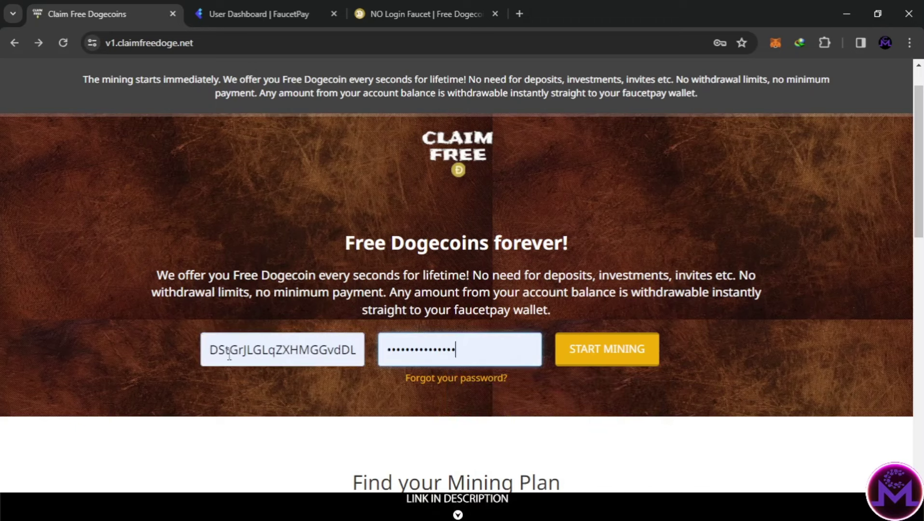
pyautogui.click(598, 360)
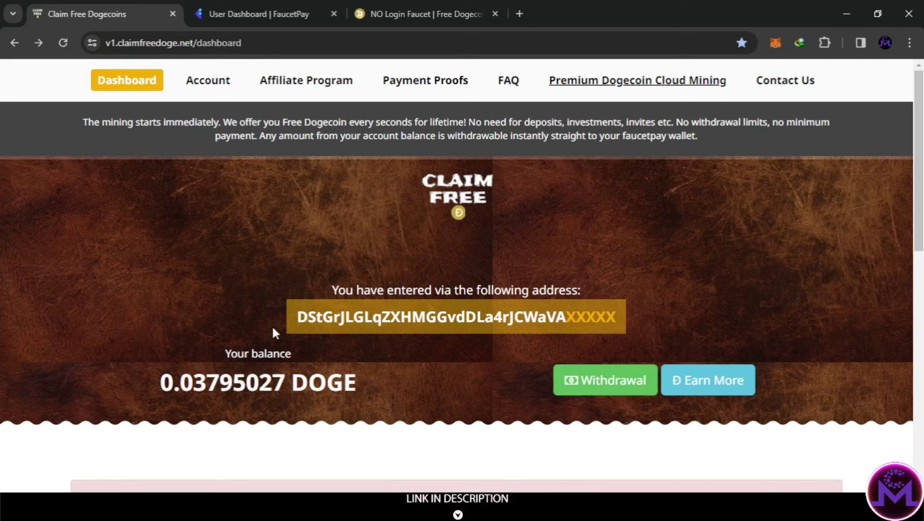
pyautogui.scroll(-3, 375, 293)
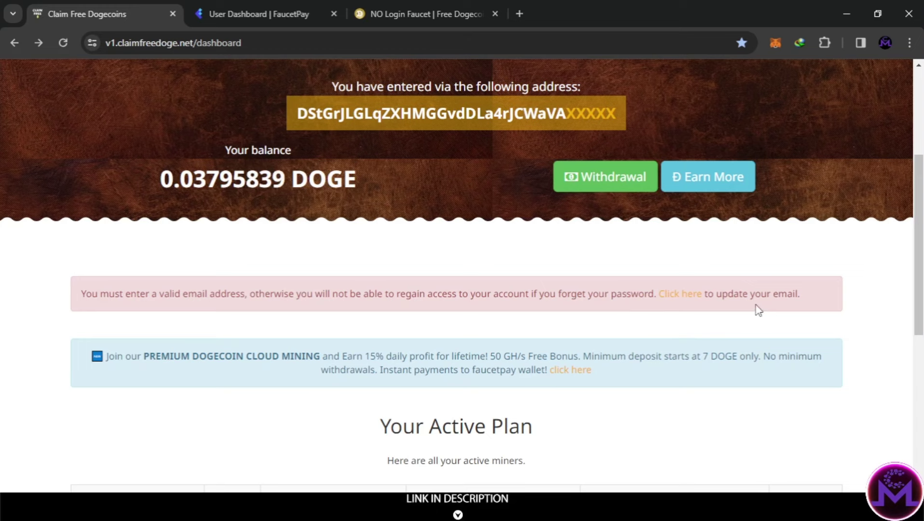
# Go to the withdrawal page from the dashboard with the 0.03796187 DOGE balance.
pyautogui.click(676, 302)
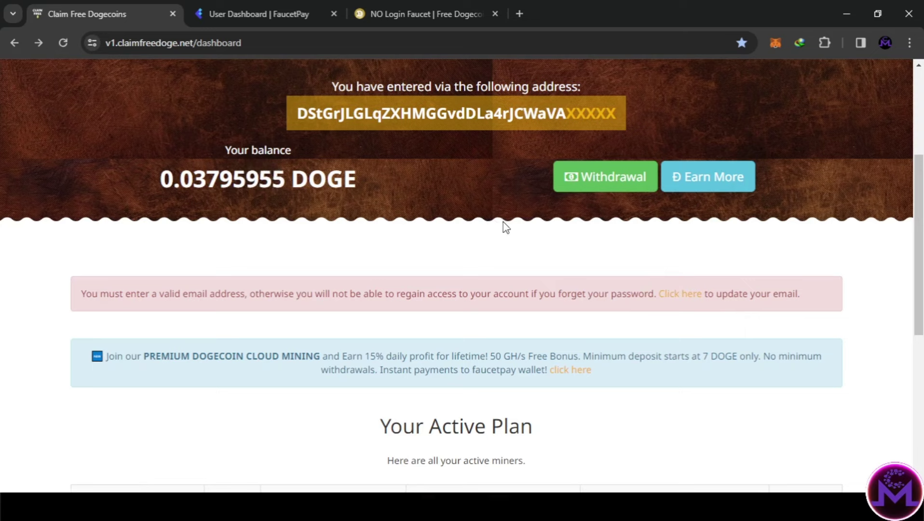
# Request a 0.037 DOGE withdrawal using the pasted earning balance, paid successfully with 0.00097973 remaining.
pyautogui.click(598, 183)
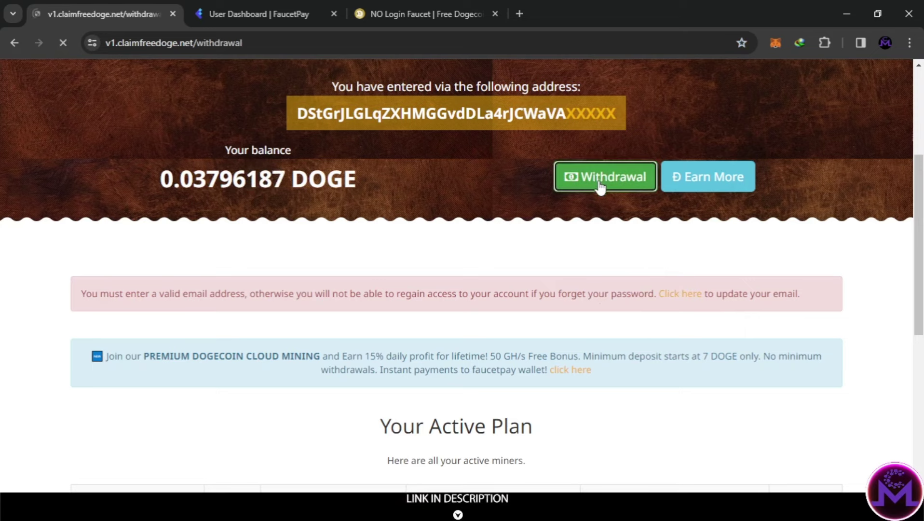
pyautogui.scroll(-4, 548, 288)
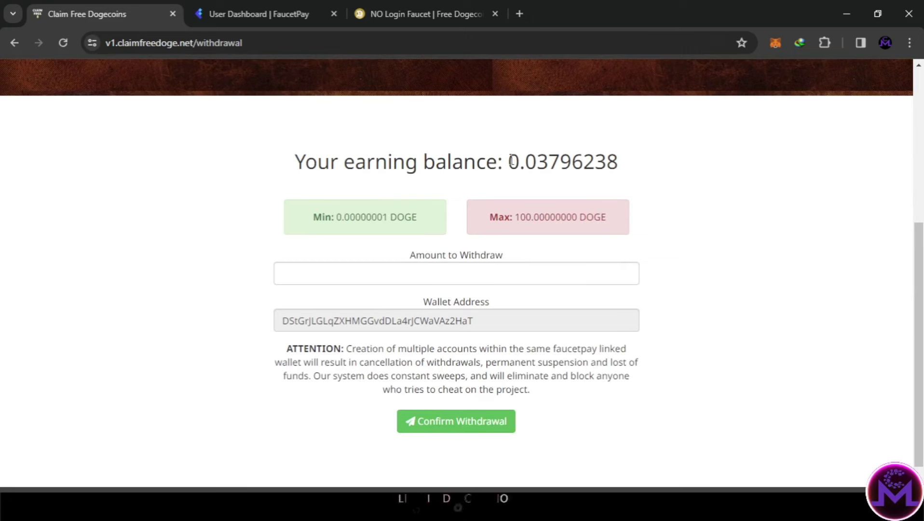
pyautogui.moveTo(509, 160); pyautogui.dragTo(559, 160)
pyautogui.click(510, 272)
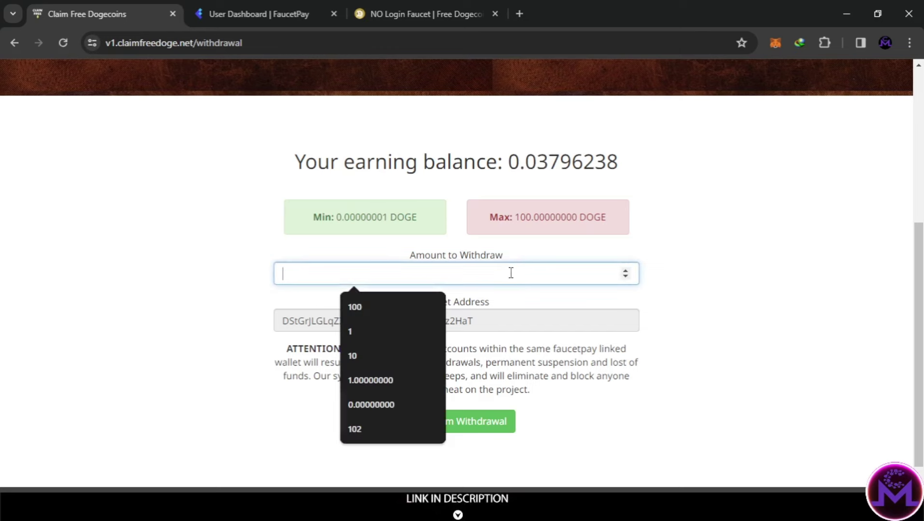
pyautogui.hotkey('ctrl', 'v')
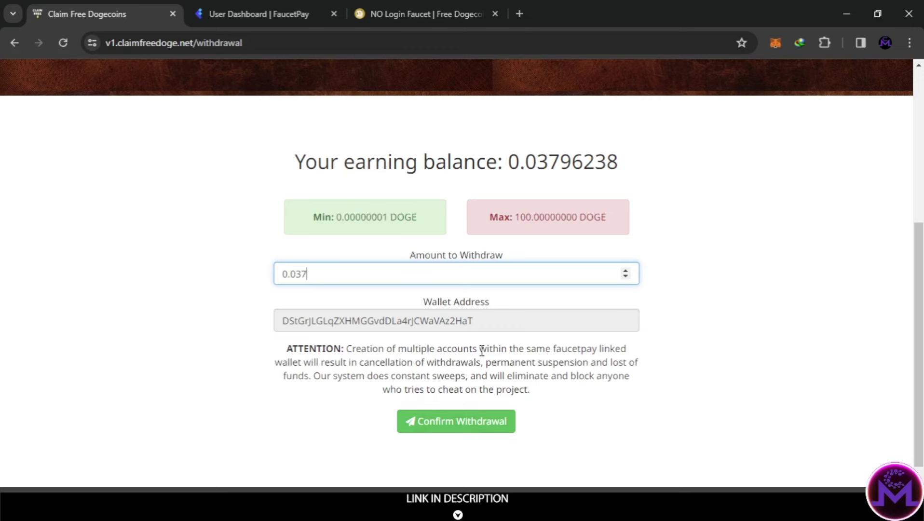
pyautogui.click(481, 425)
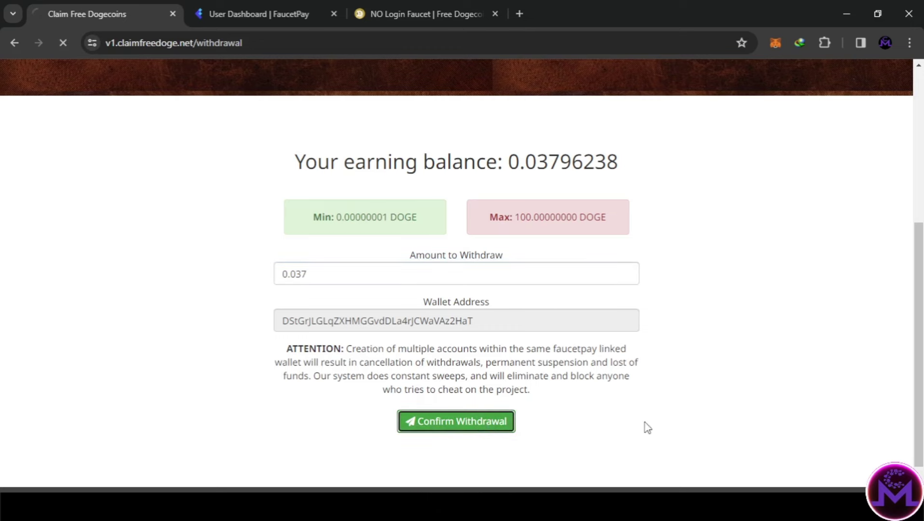
pyautogui.scroll(-2, 633, 375)
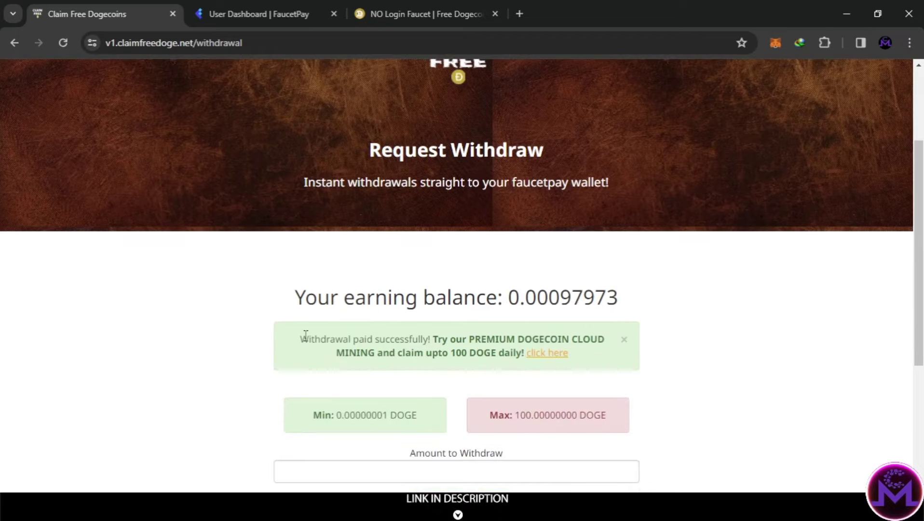
pyautogui.scroll(-2, 481, 366)
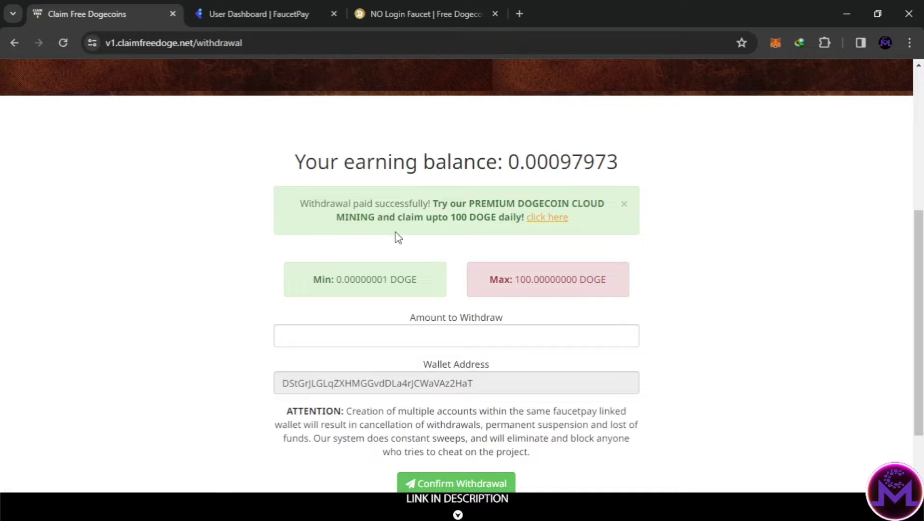
pyautogui.scroll(-2, 521, 263)
pyautogui.scroll(4, 300, 205)
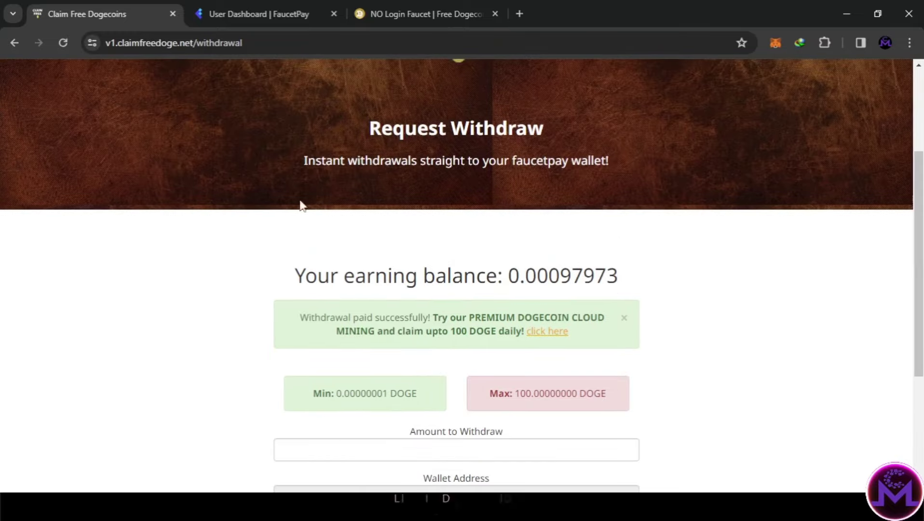
# Check FaucetPay's overview for the 0.037 DOGE payment from Claim Free Dogecoins, then return to the faucet.
pyautogui.click(252, 10)
pyautogui.click(25, 330)
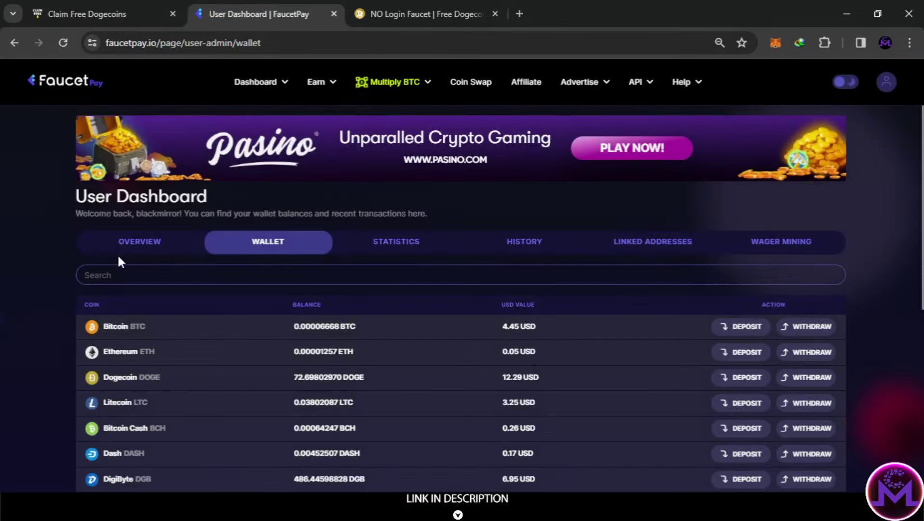
pyautogui.click(123, 243)
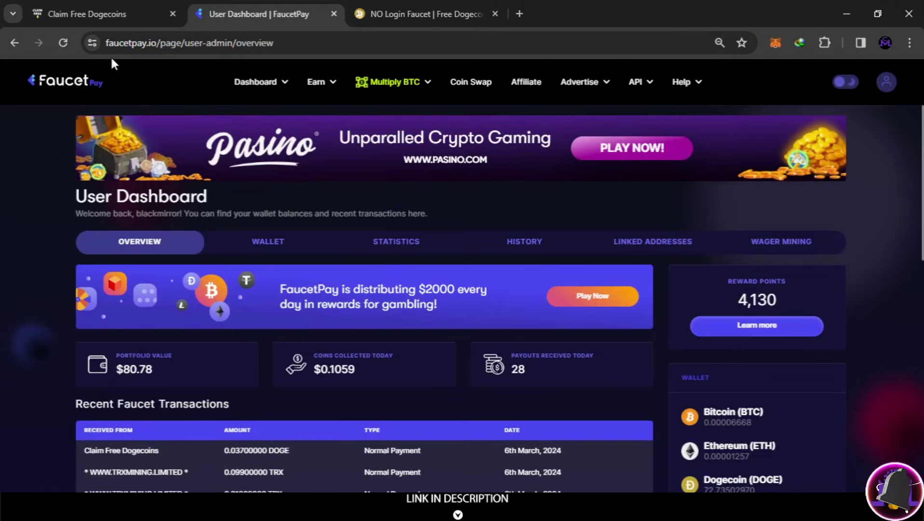
pyautogui.click(104, 10)
pyautogui.scroll(3, 195, 336)
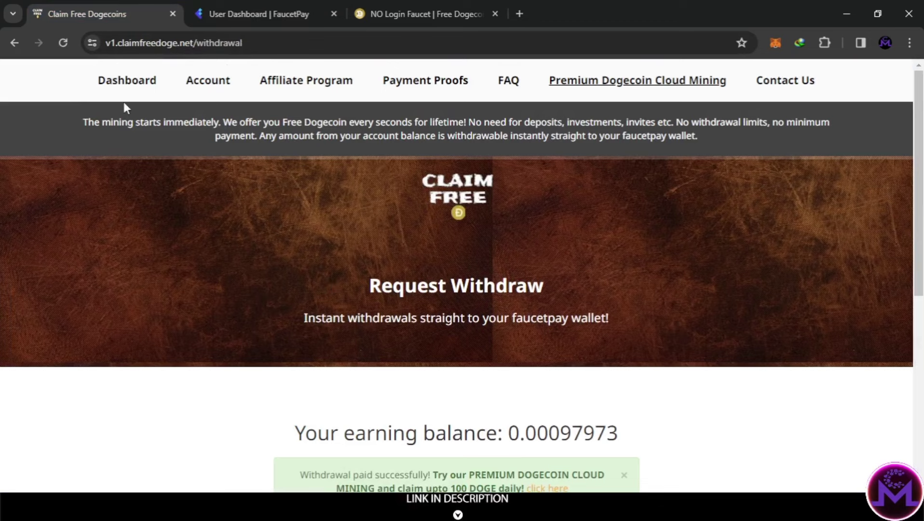
# Review the faucet dashboard with the DOGE balance, free v1.0 miner plan and referral link.
pyautogui.click(139, 87)
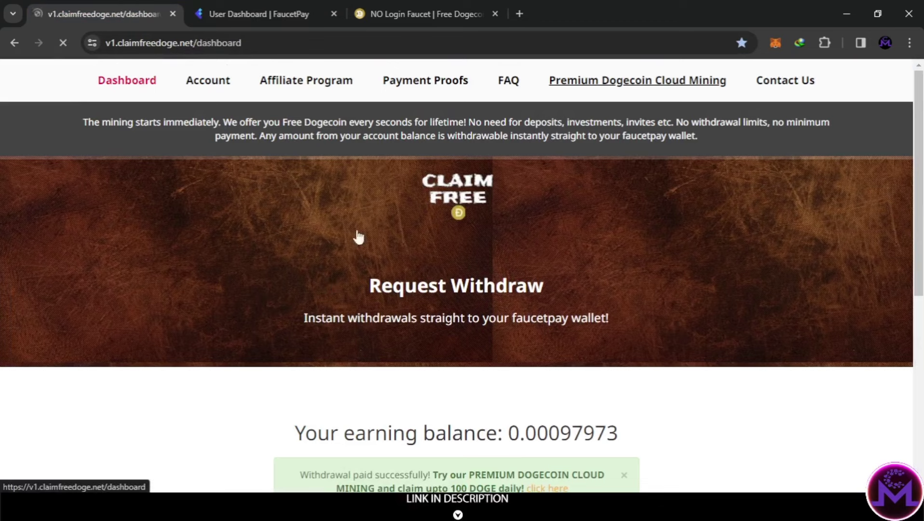
pyautogui.scroll(-4, 485, 328)
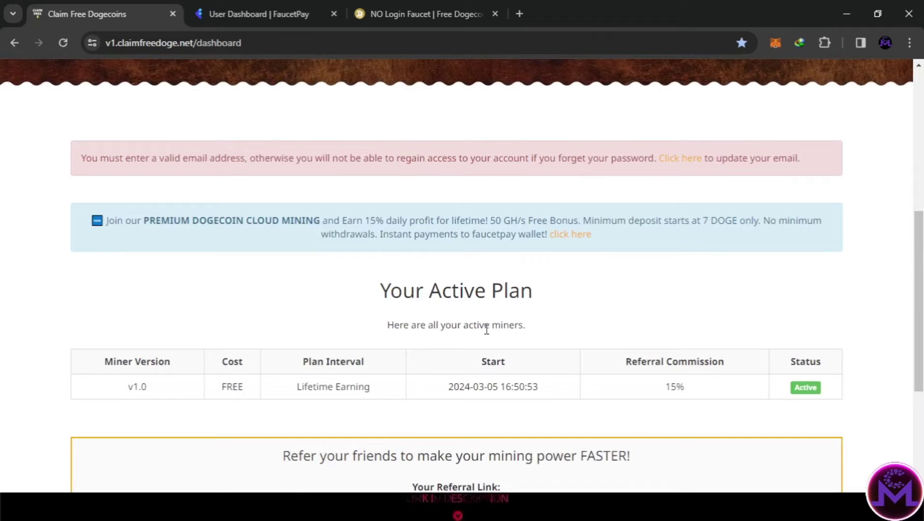
pyautogui.scroll(-2, 497, 328)
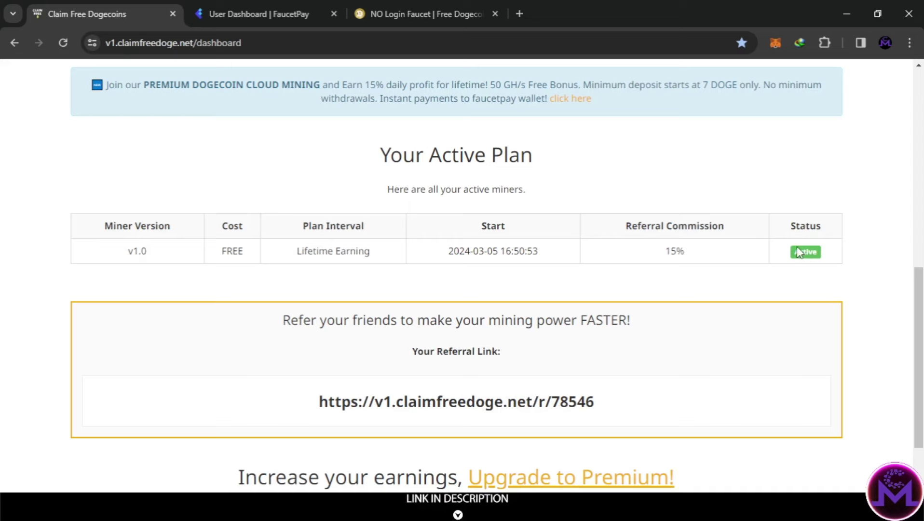
pyautogui.scroll(-2, 688, 268)
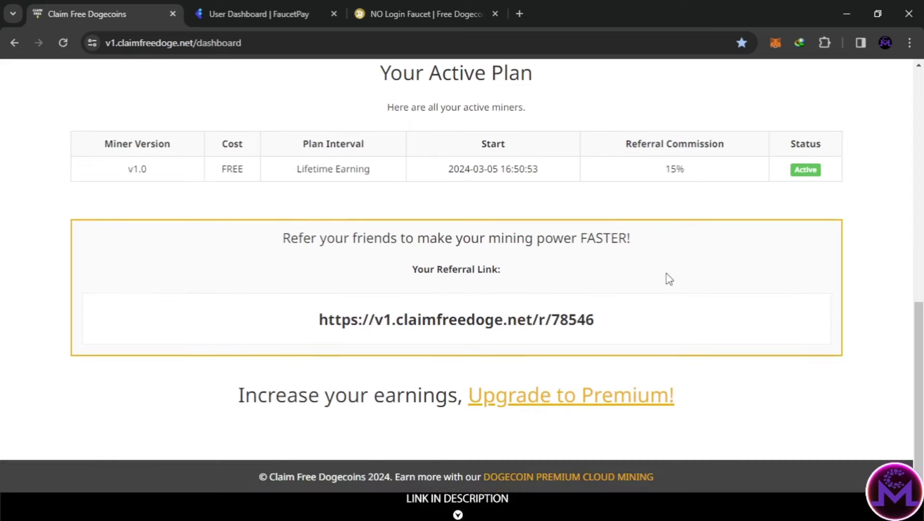
pyautogui.scroll(5, 533, 382)
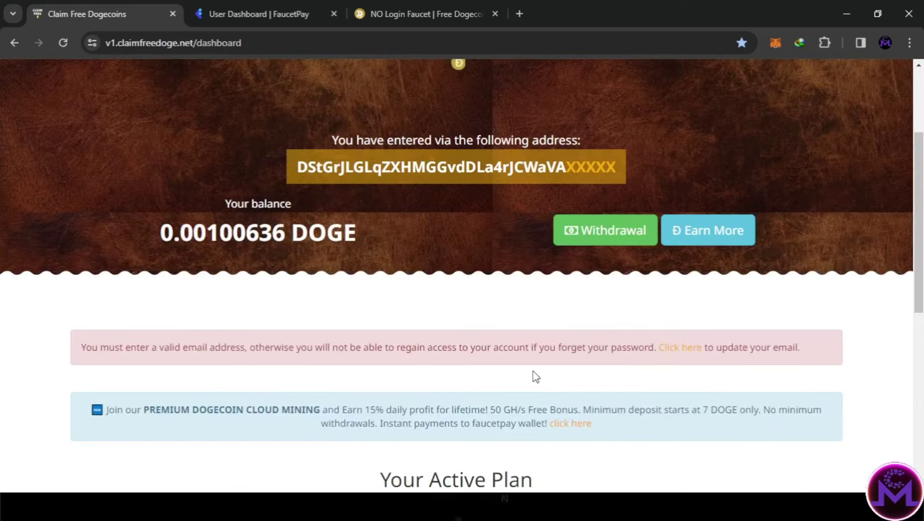
pyautogui.scroll(2, 519, 332)
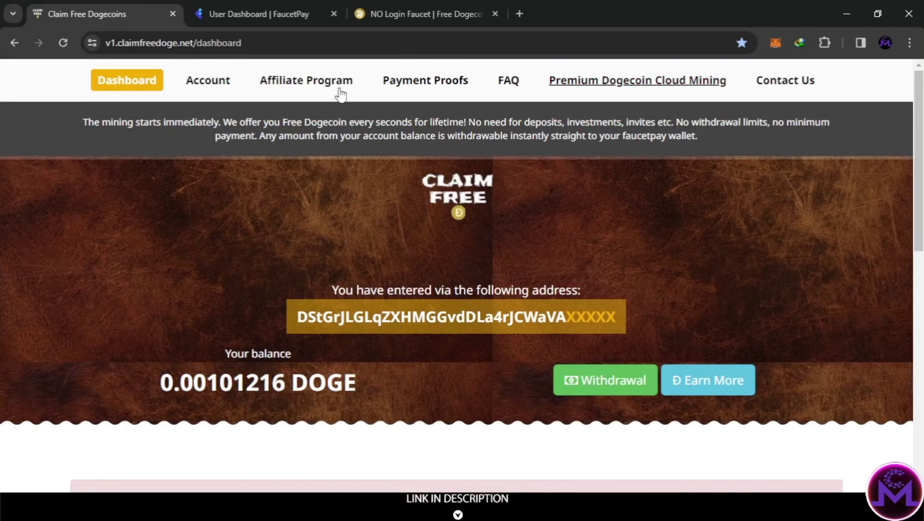
pyautogui.scroll(-4, 413, 276)
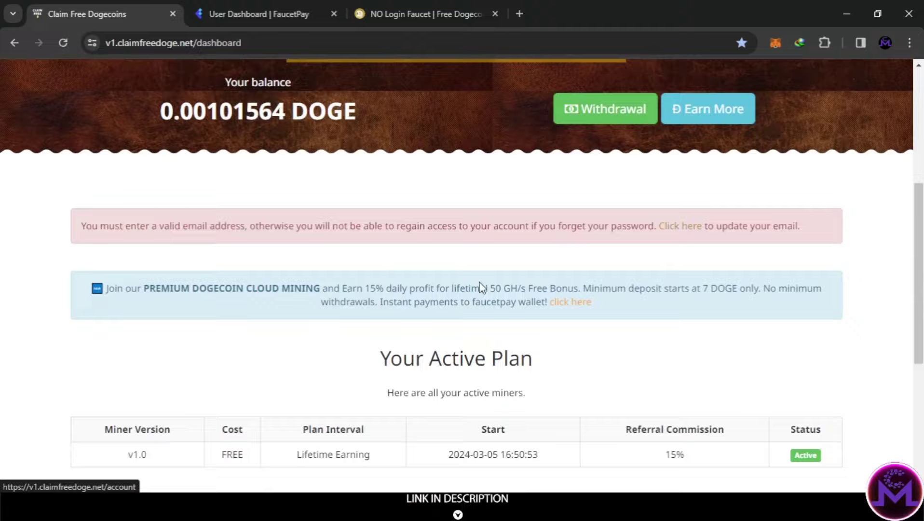
pyautogui.scroll(4, 481, 288)
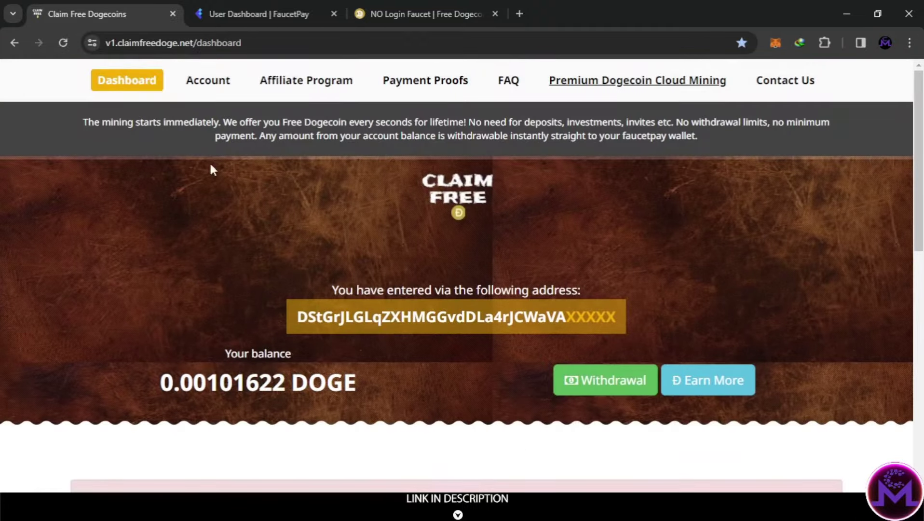
# View the account's Withdraws history listing the paid 0.037 DOGE withdrawal dated 2024-03-06.
pyautogui.click(191, 83)
pyautogui.scroll(-5, 320, 272)
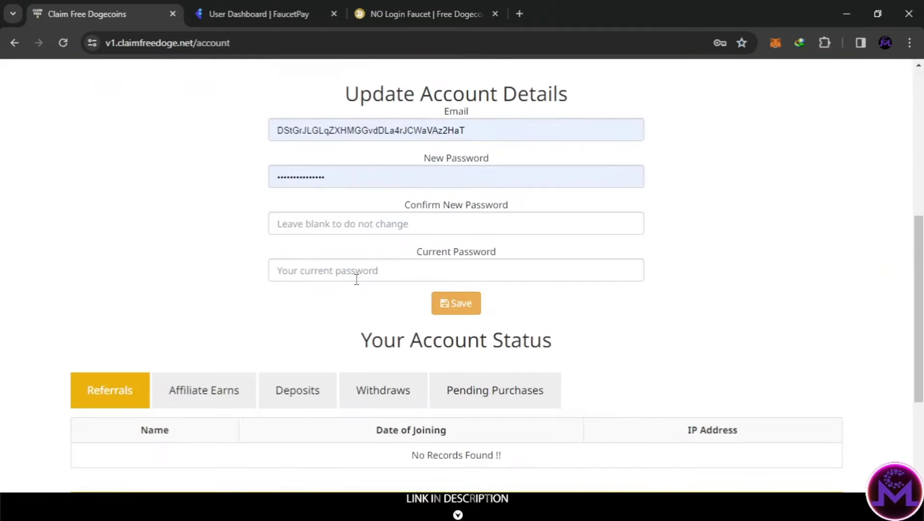
pyautogui.moveTo(498, 132); pyautogui.dragTo(241, 135)
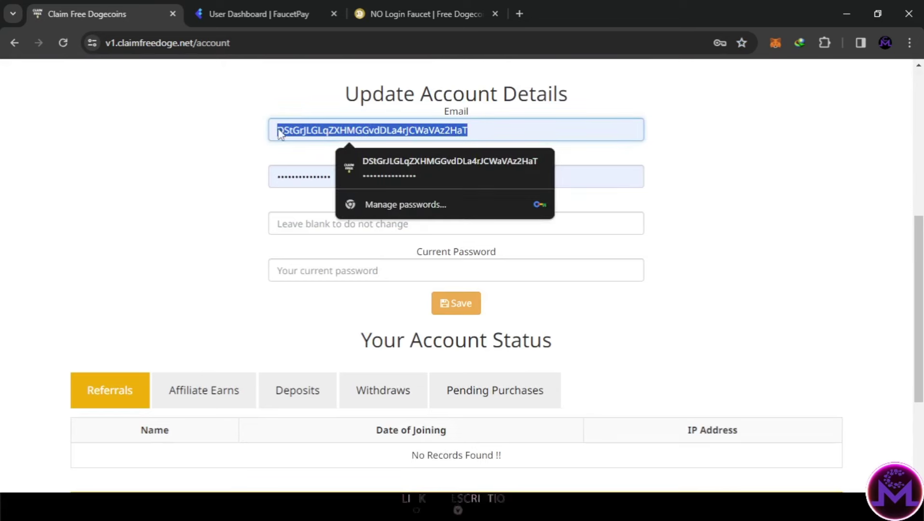
pyautogui.press('Right')
pyautogui.click(168, 266)
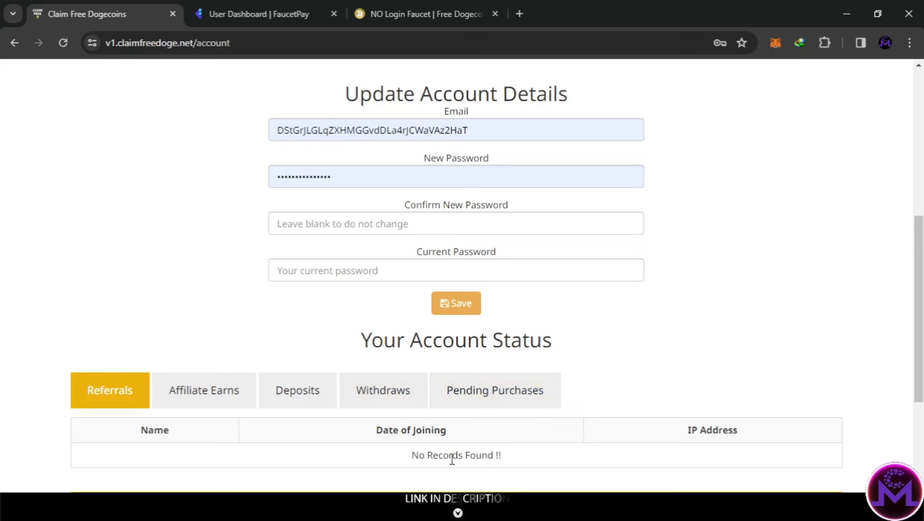
pyautogui.click(389, 401)
pyautogui.scroll(-2, 215, 319)
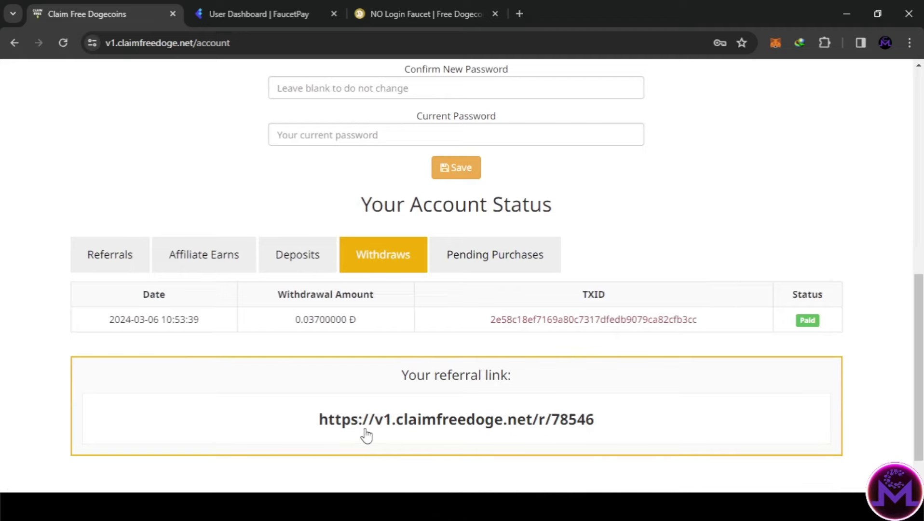
pyautogui.scroll(5, 406, 438)
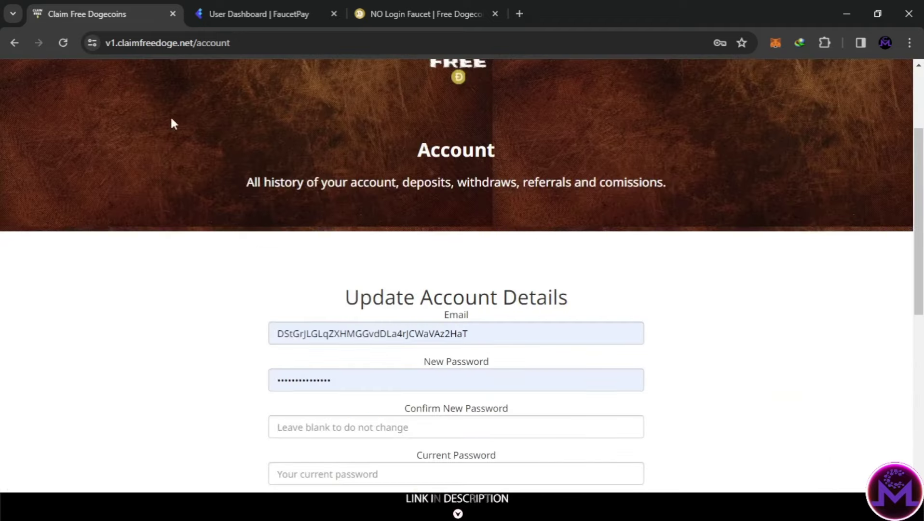
# Go back to the dashboard, then switch to the NO Login Faucet site.
pyautogui.click(13, 41)
pyautogui.scroll(-3, 384, 368)
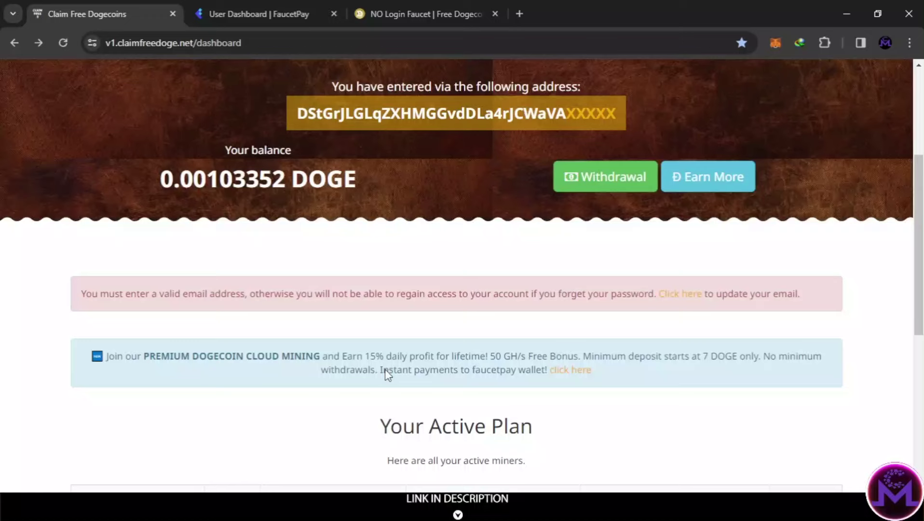
pyautogui.scroll(-1, 404, 371)
pyautogui.scroll(-1, 431, 372)
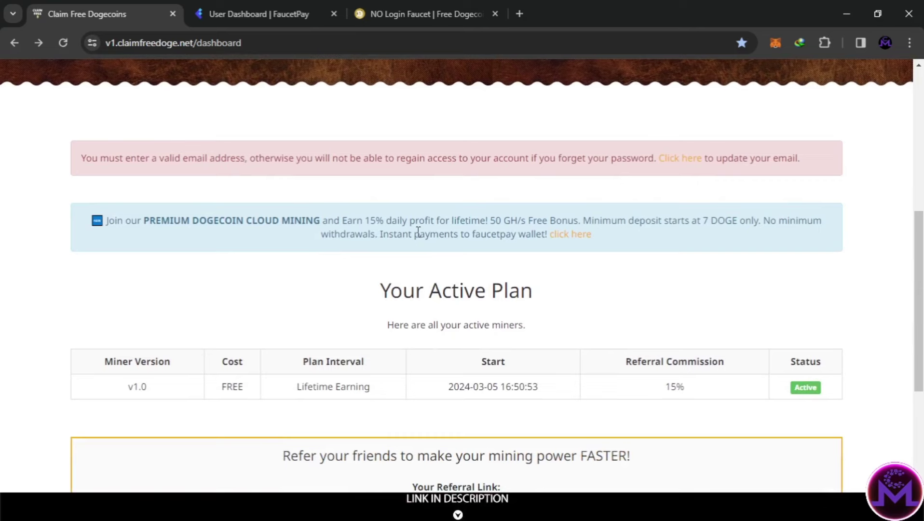
pyautogui.scroll(2, 440, 213)
pyautogui.click(388, 8)
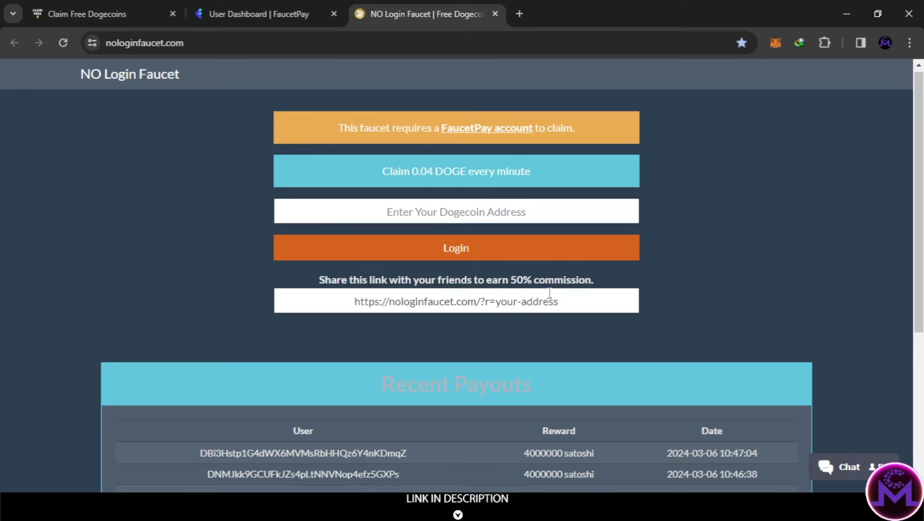
pyautogui.scroll(-2, 550, 293)
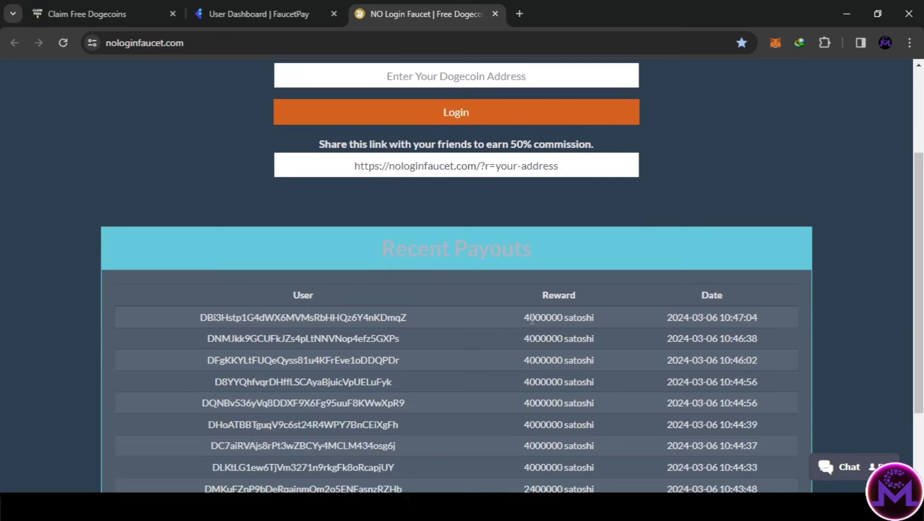
pyautogui.scroll(2, 353, 186)
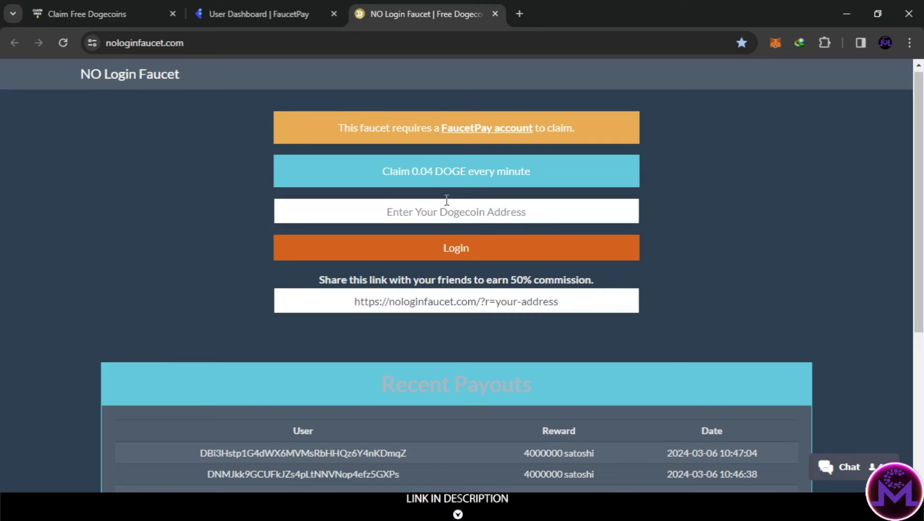
pyautogui.scroll(1, 165, 225)
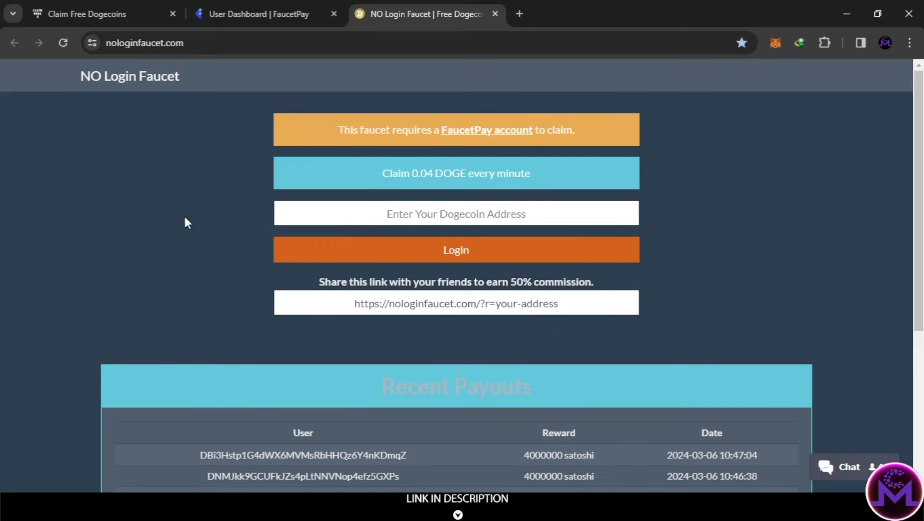